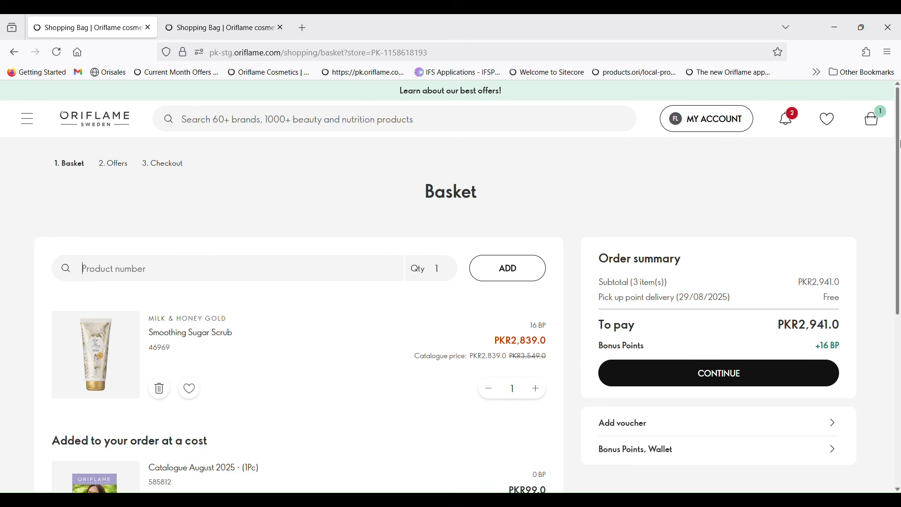
# Step: Continue from the basket through the web offers page to the checkout without adding any products
pyautogui.moveTo(900, 144); pyautogui.dragTo(899, 175)
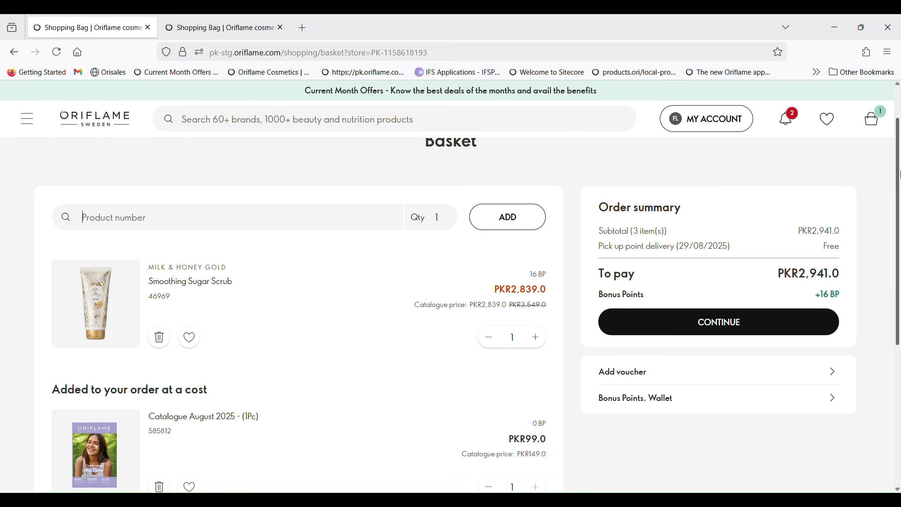
pyautogui.moveTo(899, 175); pyautogui.dragTo(900, 180)
pyautogui.click(702, 312)
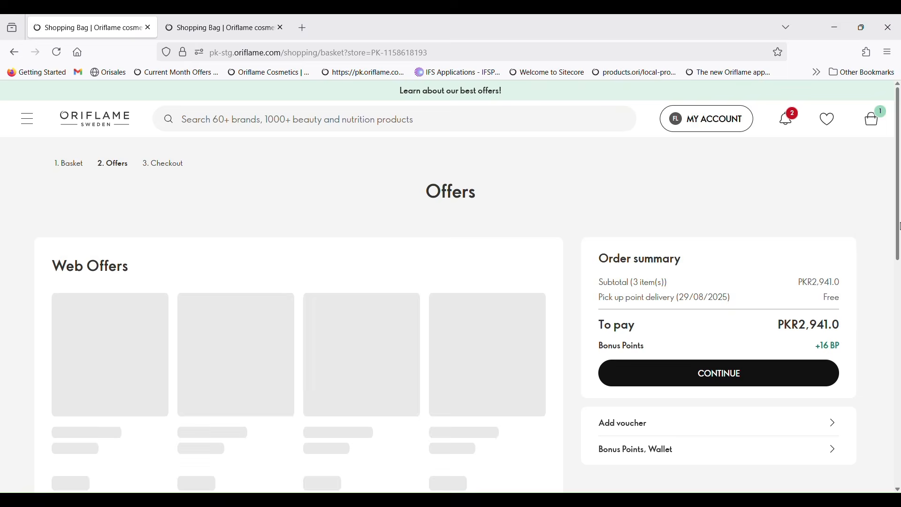
pyautogui.moveTo(898, 208); pyautogui.dragTo(899, 217)
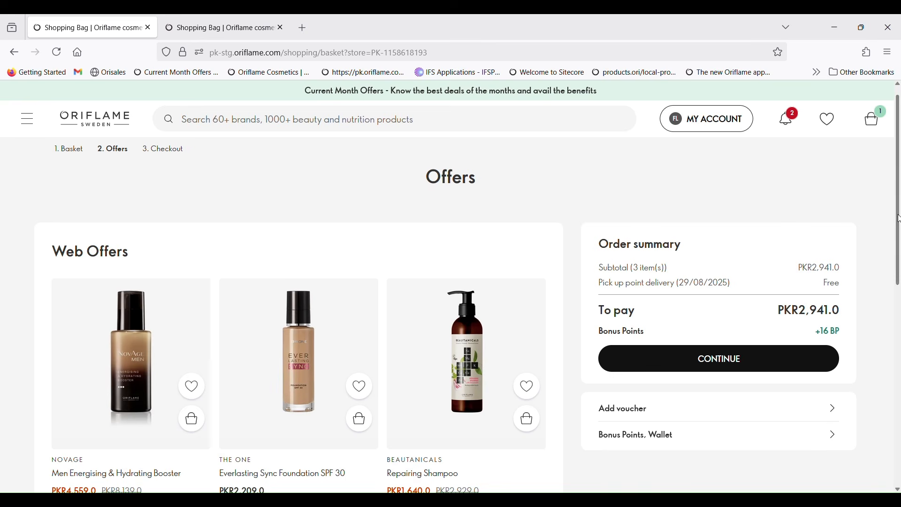
pyautogui.click(726, 365)
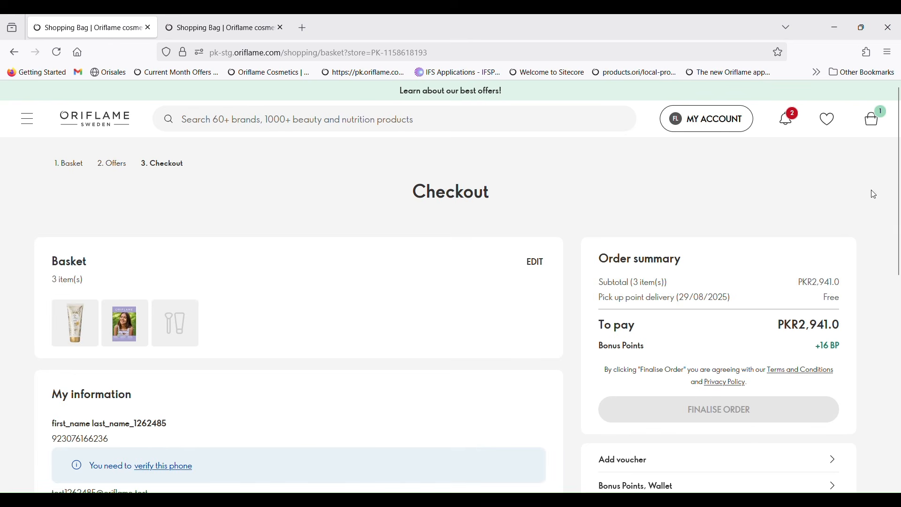
# Step: Confirm the Lahore pick-up delivery and finalise the order with Card payment as the payment method
pyautogui.scroll(-2, 900, 206)
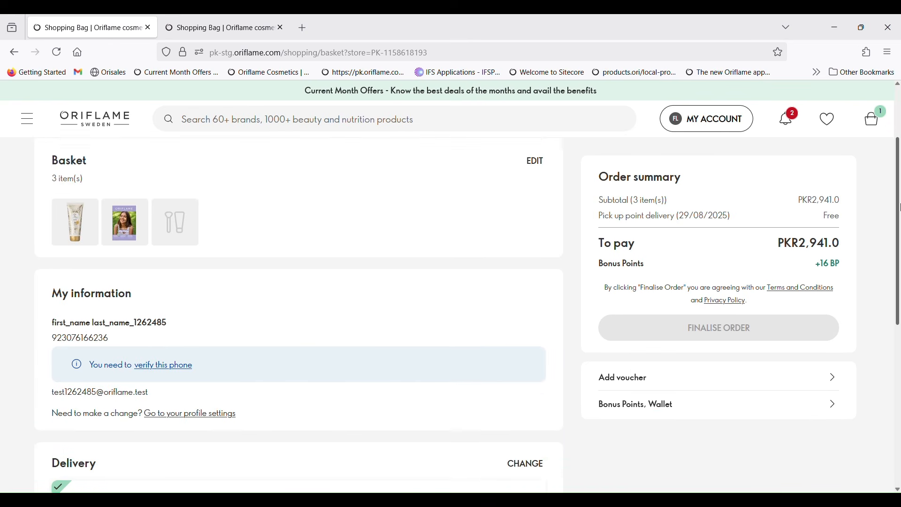
pyautogui.moveTo(899, 206); pyautogui.dragTo(899, 315)
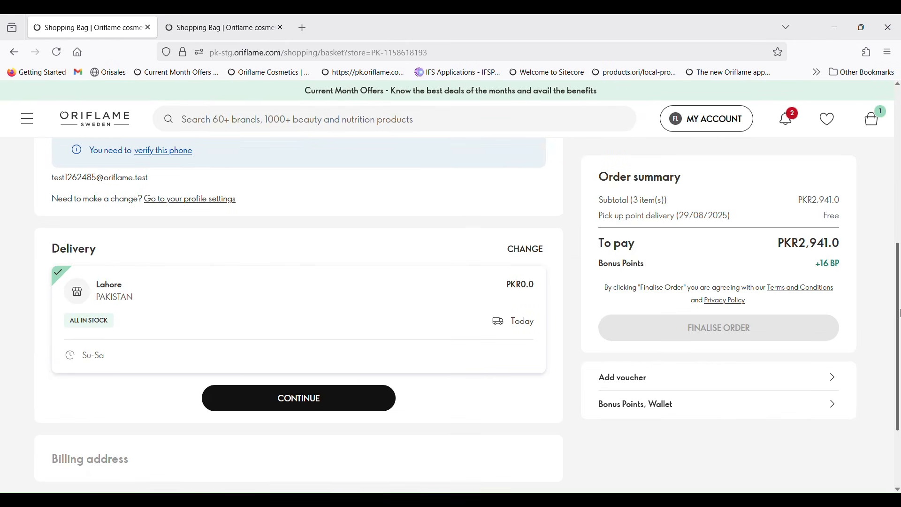
pyautogui.click(310, 404)
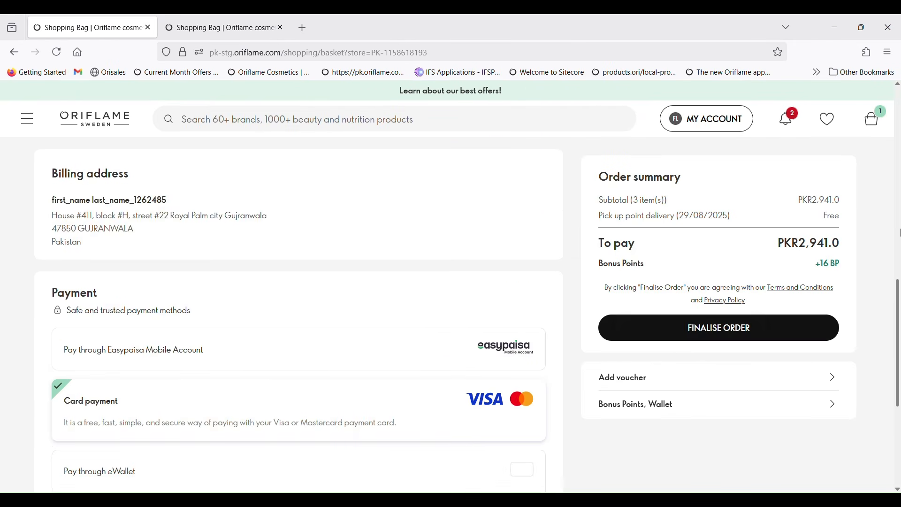
pyautogui.moveTo(900, 344); pyautogui.dragTo(900, 390)
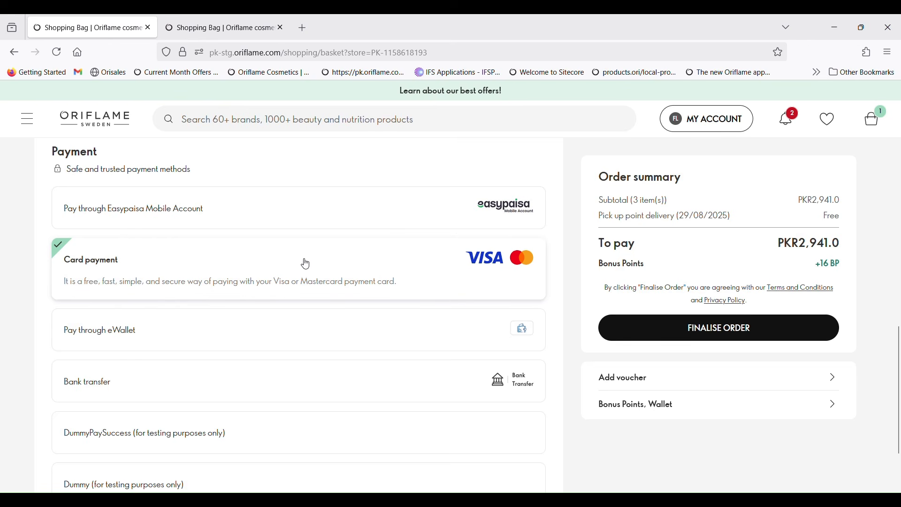
pyautogui.click(761, 336)
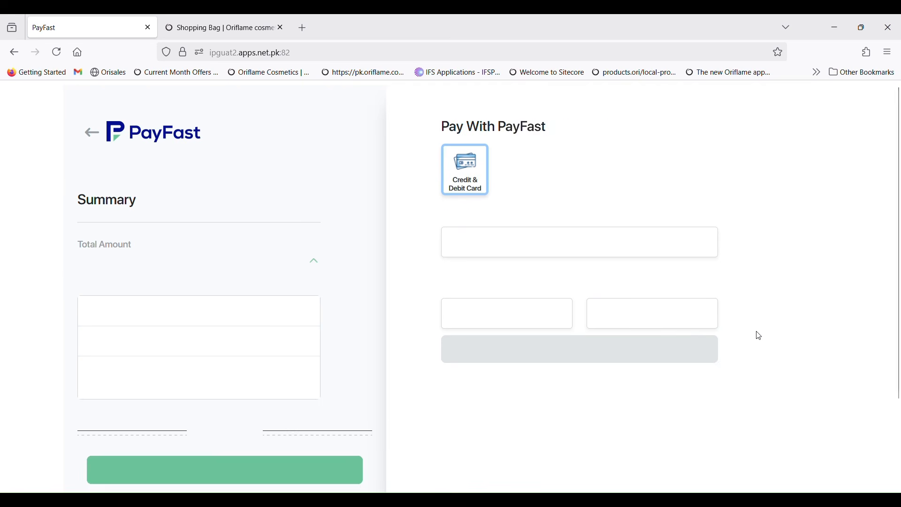
# Step: Examine the debit and credit card form and the RAAST payment option on the PayFast page
pyautogui.click(518, 254)
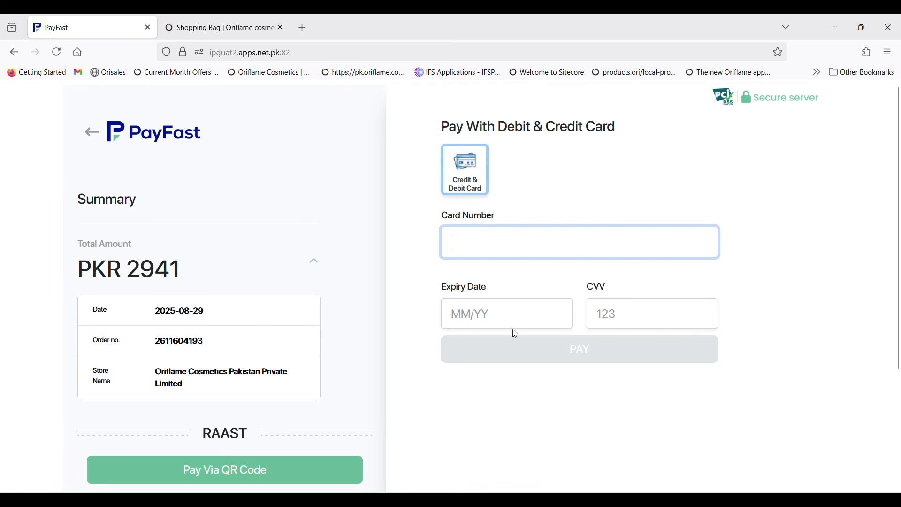
pyautogui.moveTo(898, 228); pyautogui.dragTo(899, 258)
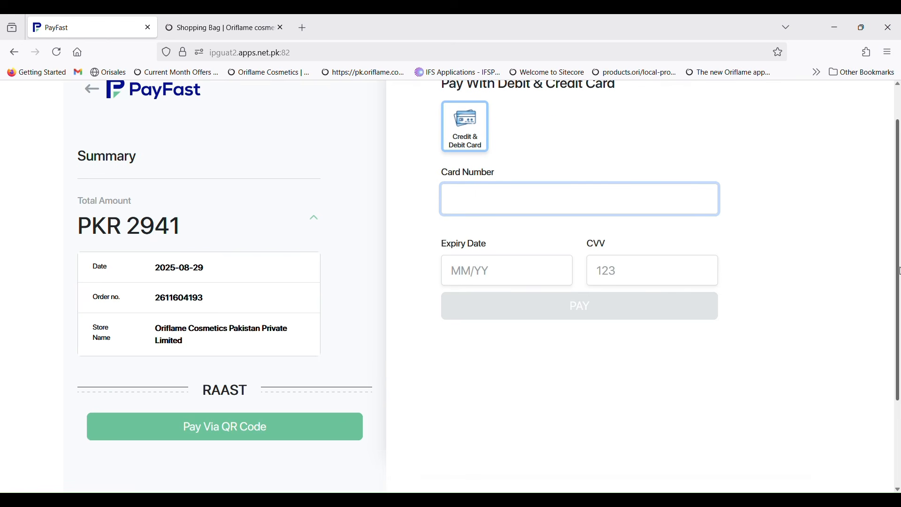
pyautogui.scroll(1, 899, 263)
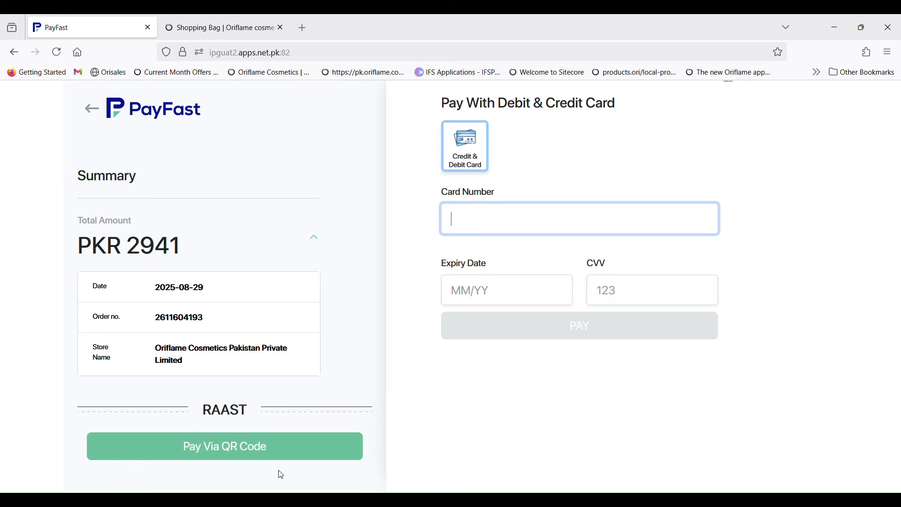
# Step: Display the RAAST QR code for the card order and cancel the payment to return to the merchant
pyautogui.click(252, 445)
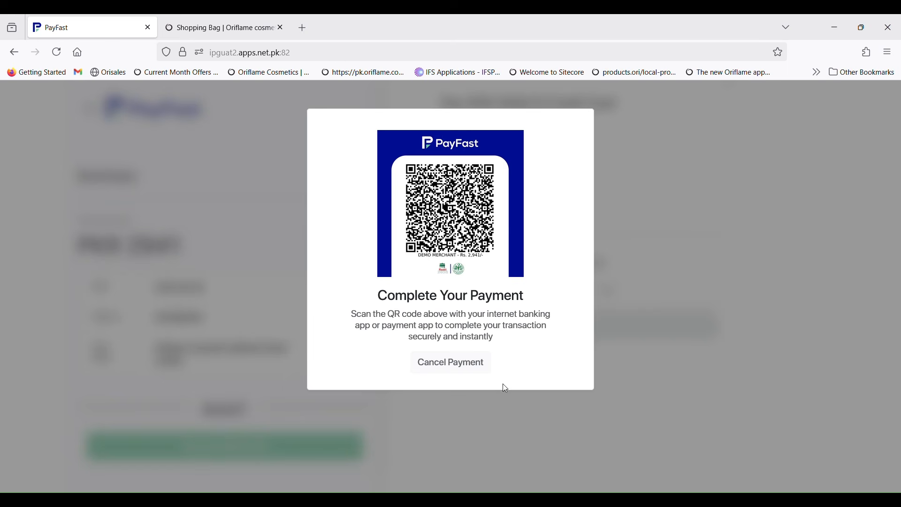
pyautogui.click(456, 370)
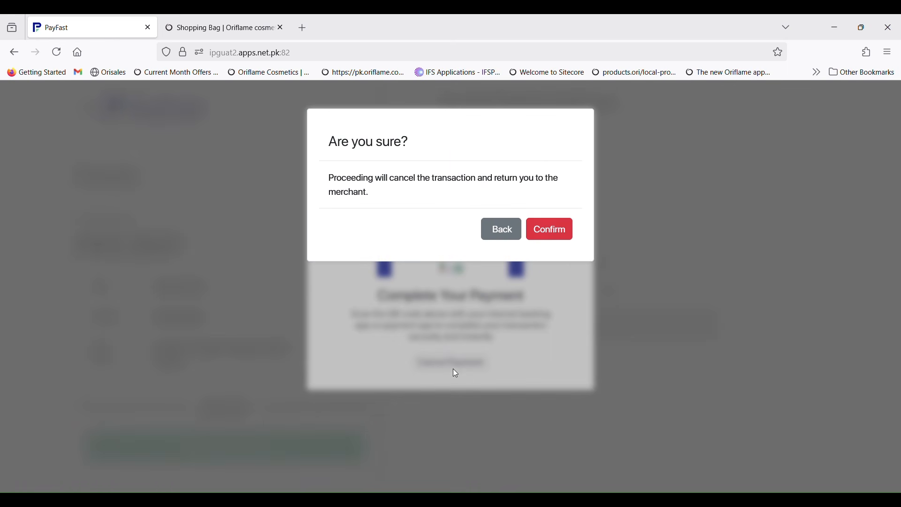
pyautogui.click(556, 236)
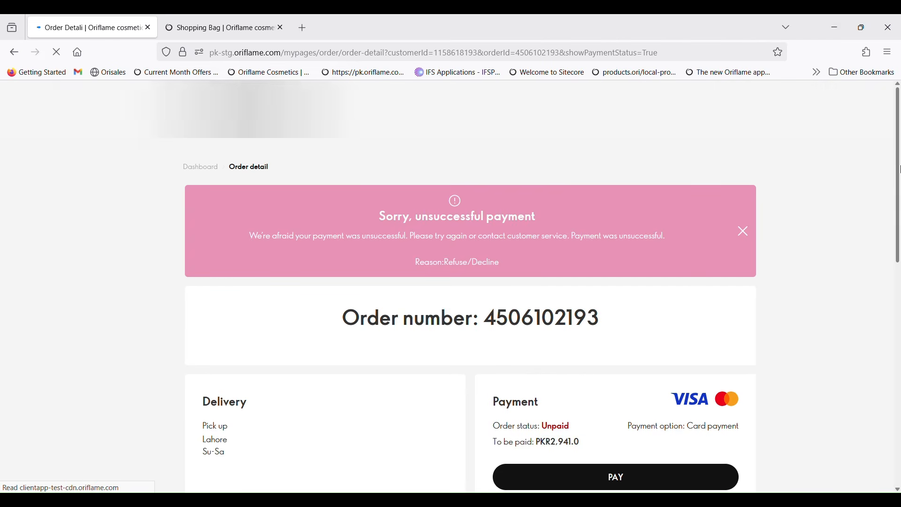
# Step: Change the payment provider of the unpaid order from the order details to Pay through eWallet
pyautogui.moveTo(899, 169); pyautogui.dragTo(899, 344)
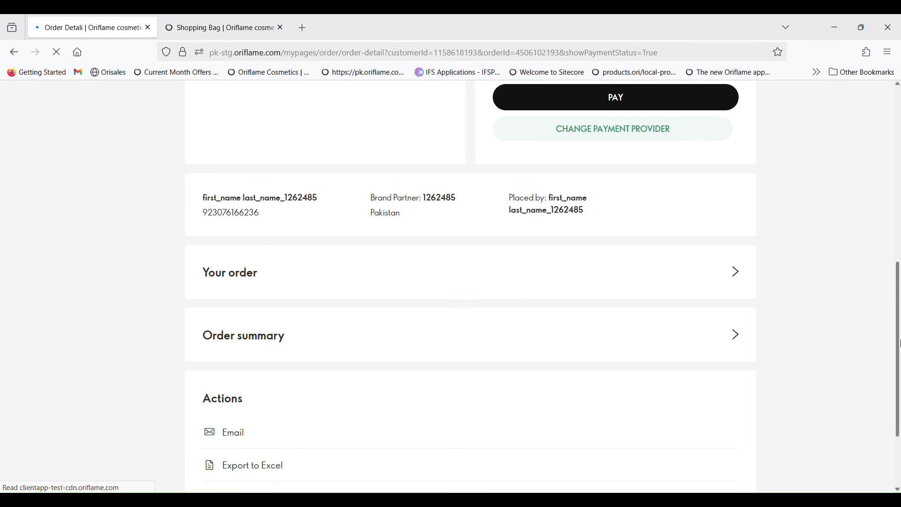
pyautogui.moveTo(899, 301); pyautogui.dragTo(900, 226)
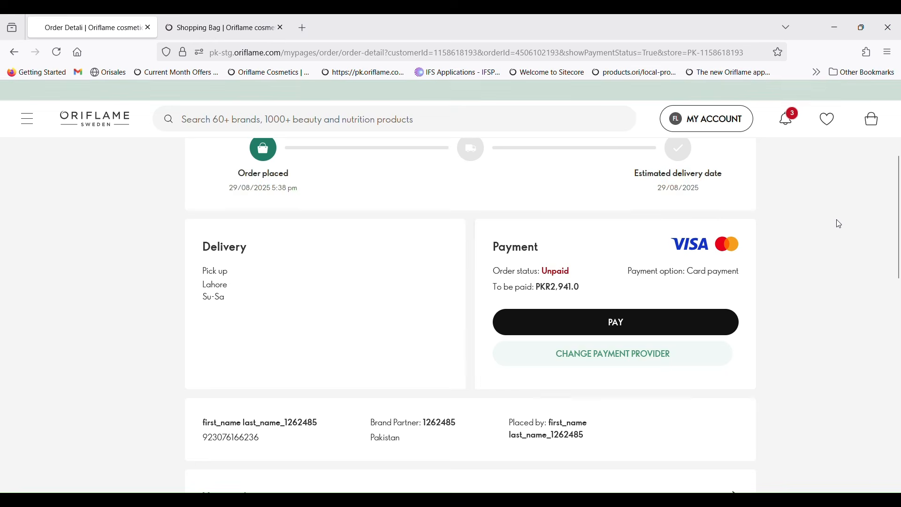
pyautogui.click(610, 360)
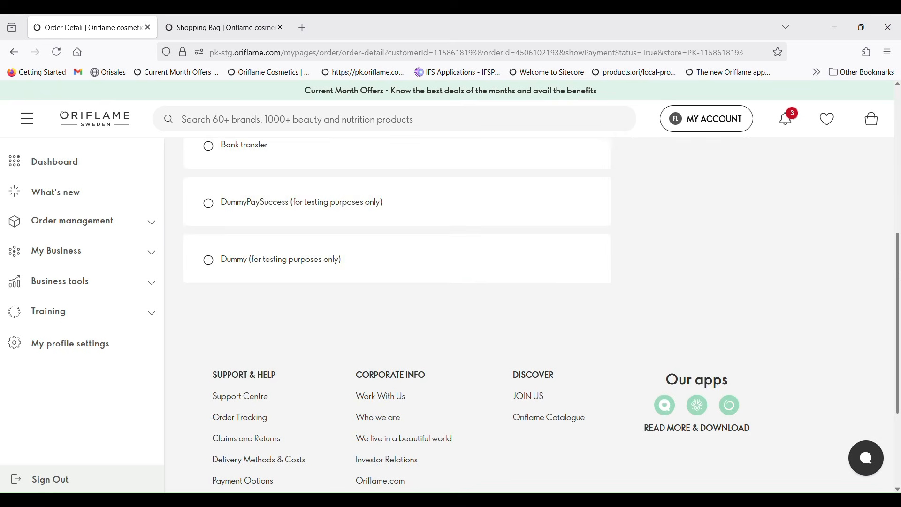
pyautogui.moveTo(899, 277); pyautogui.dragTo(899, 188)
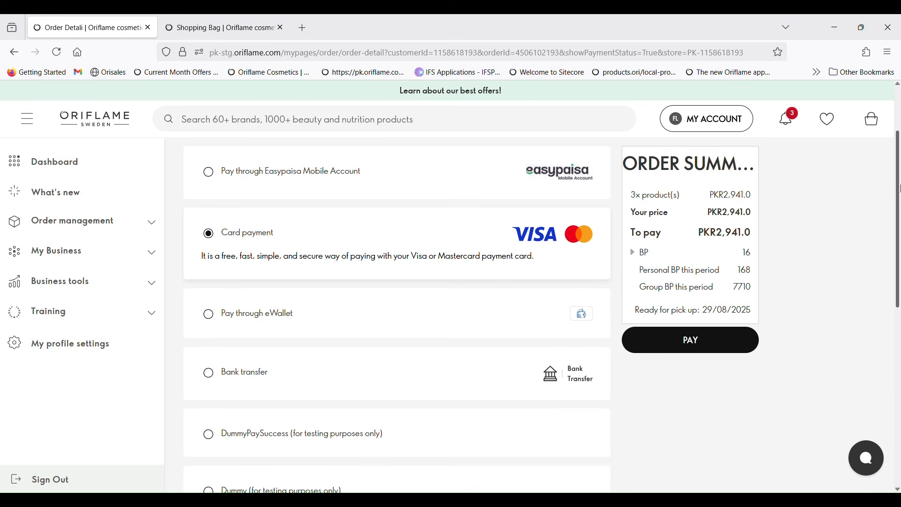
pyautogui.click(215, 314)
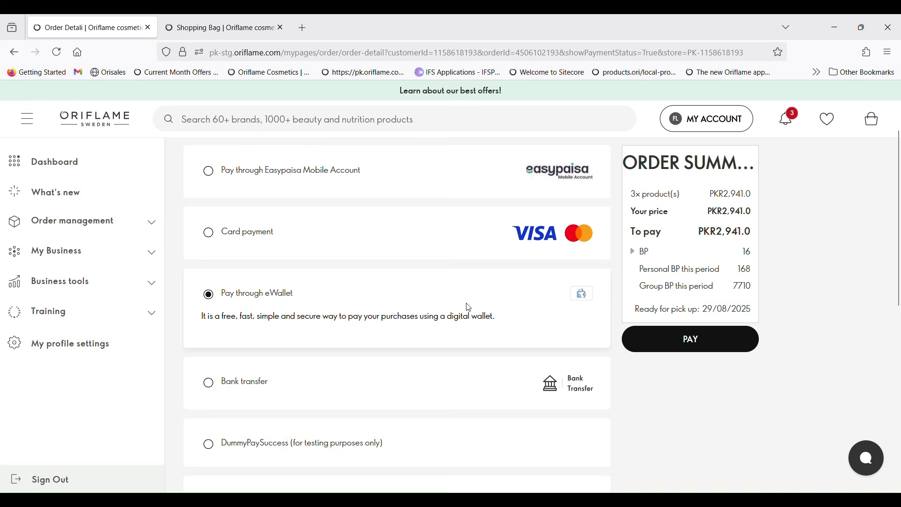
# Step: Proceed to pay through eWallet, dismissing the feedback survey without answering it
pyautogui.click(717, 342)
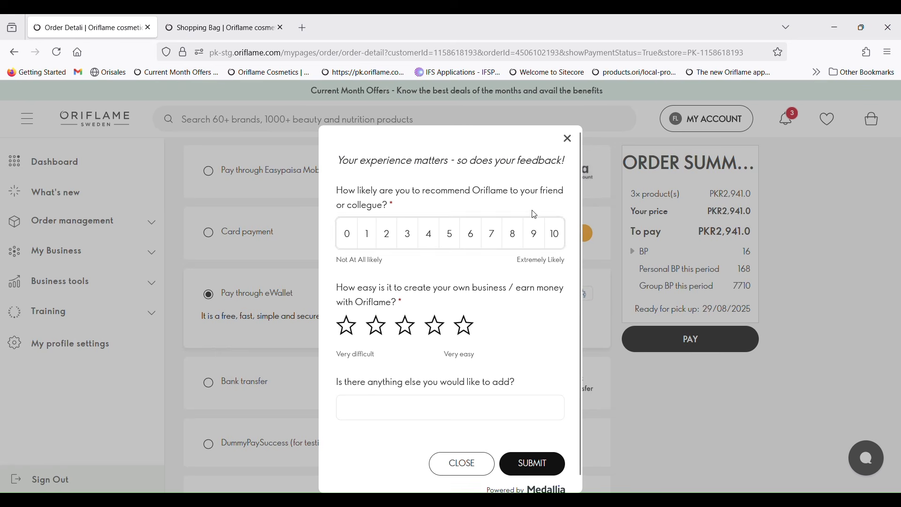
pyautogui.click(569, 140)
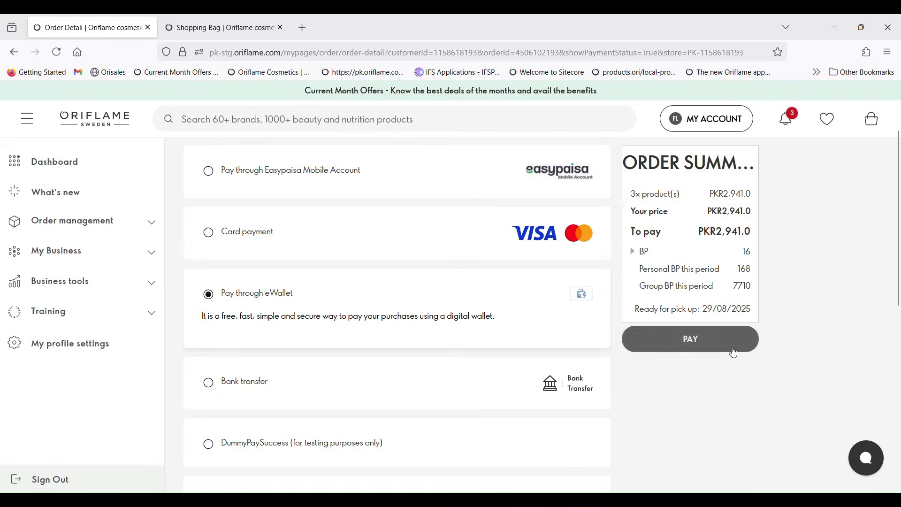
pyautogui.click(721, 344)
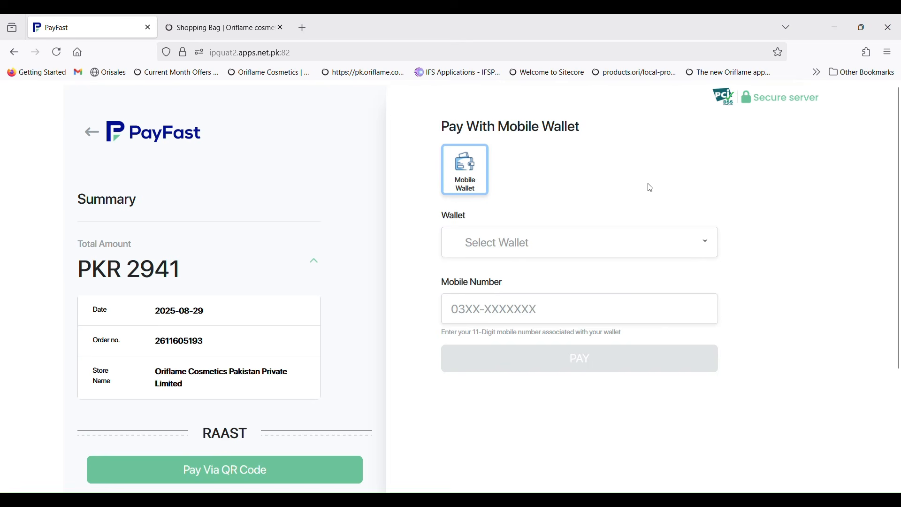
# Step: Choose JazzCash as the mobile wallet, leave the mobile number empty, and review the wallet choices
pyautogui.click(652, 245)
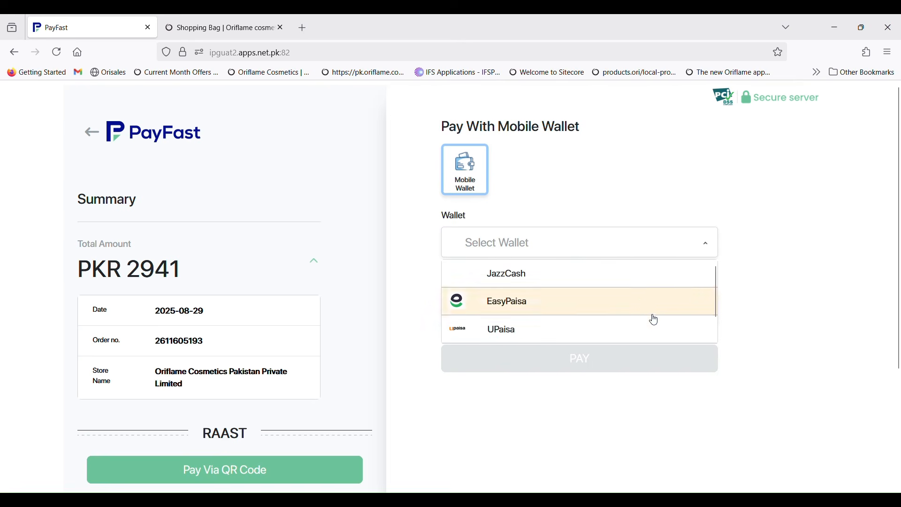
pyautogui.moveTo(715, 289)
pyautogui.mouseDown()
pyautogui.moveTo(713, 322)
pyautogui.moveTo(715, 284)
pyautogui.mouseUp()
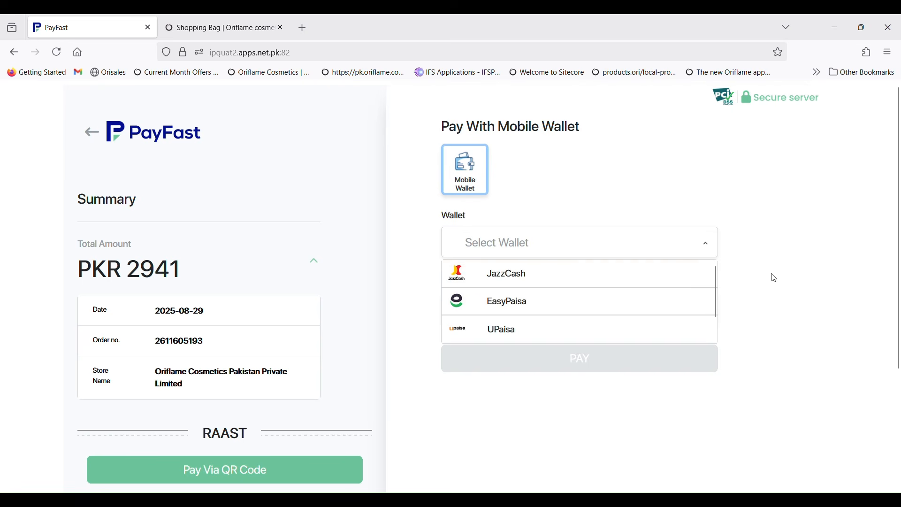
pyautogui.click(569, 287)
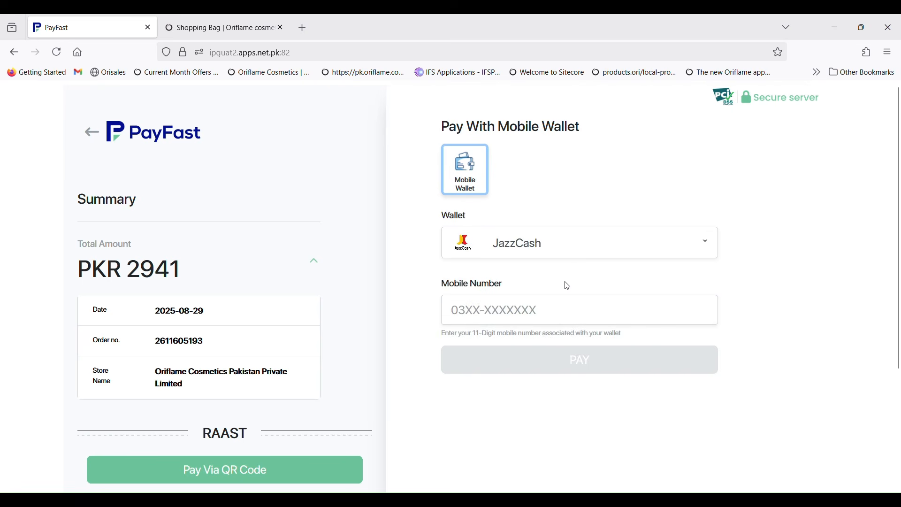
pyautogui.click(529, 319)
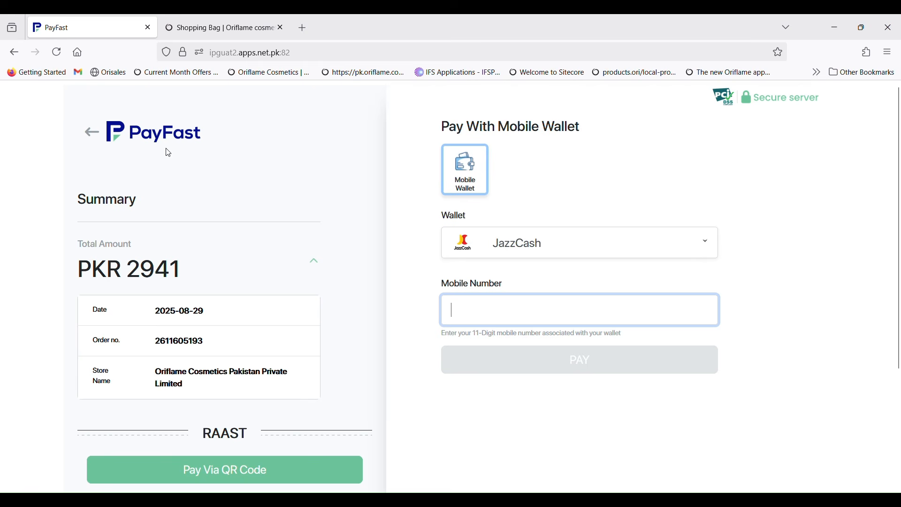
pyautogui.click(526, 255)
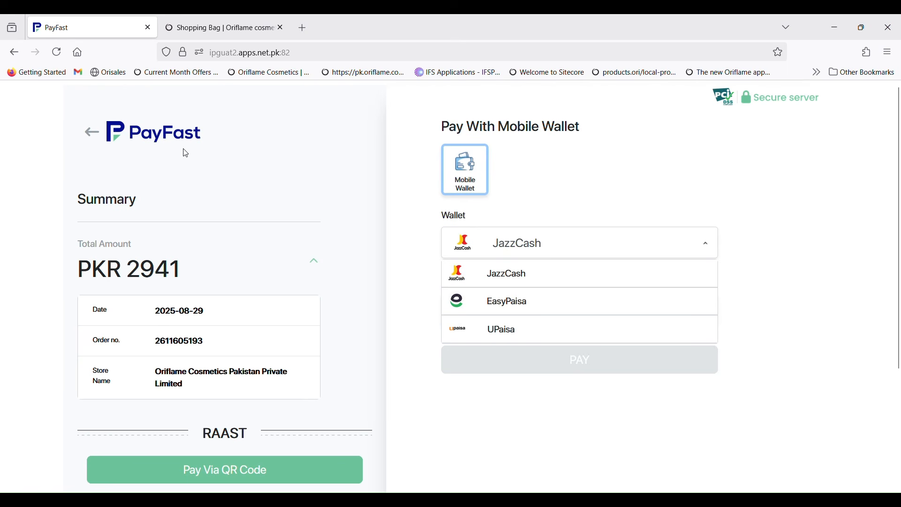
# Step: Open the QR code payment from the mobile wallet page and cancel that transaction
pyautogui.click(288, 476)
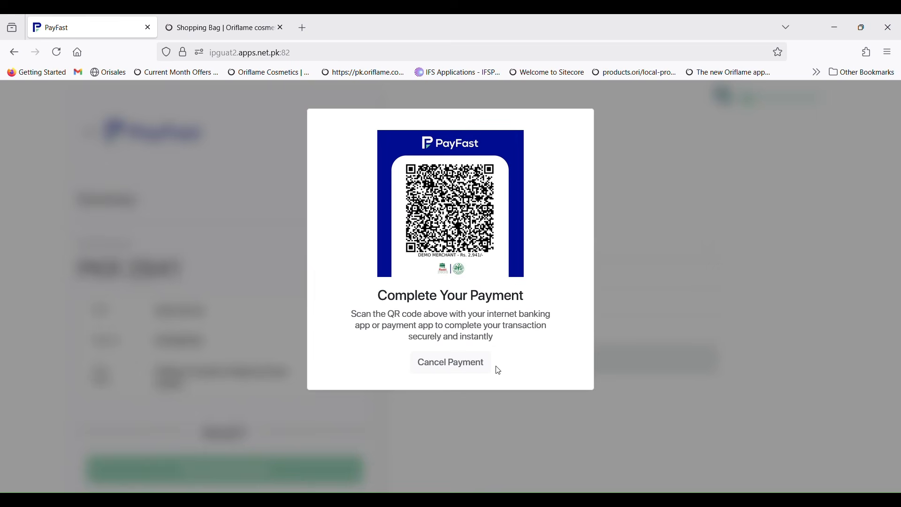
pyautogui.click(461, 362)
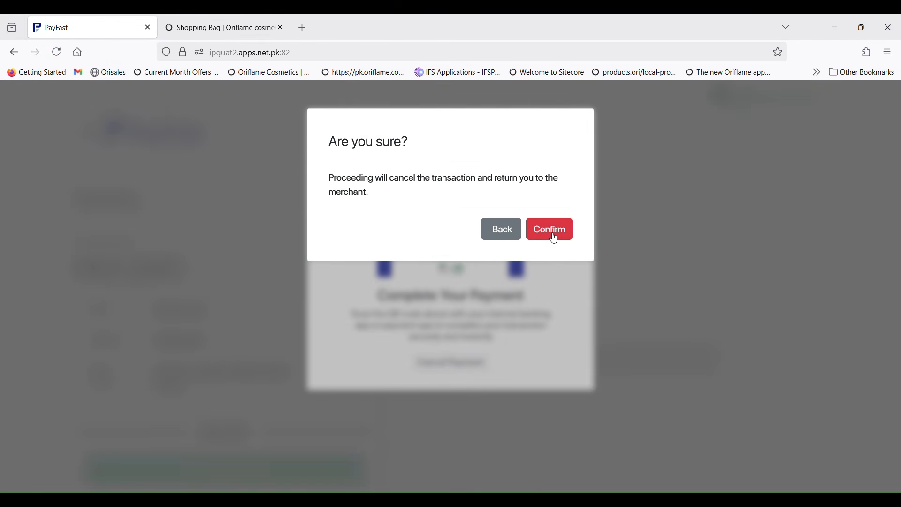
pyautogui.click(554, 239)
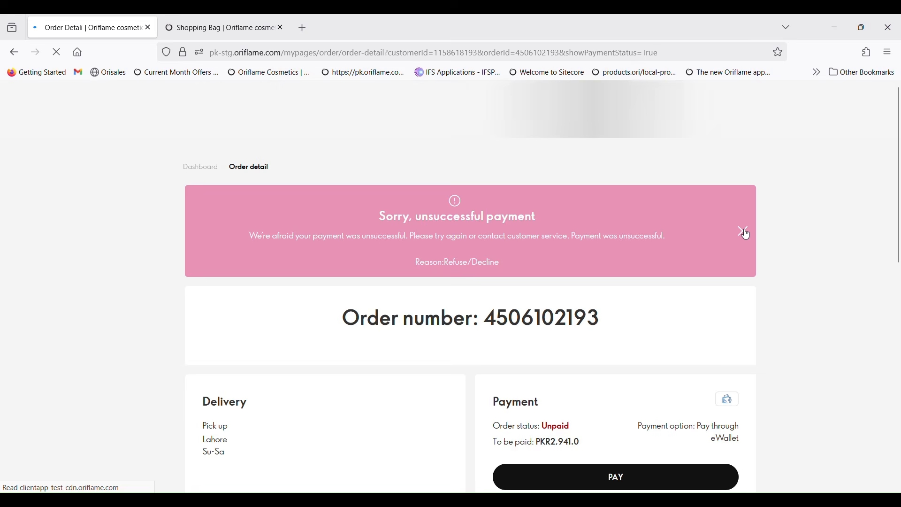
# Step: Change the unpaid order's payment provider to Bank transfer
pyautogui.moveTo(900, 188); pyautogui.dragTo(889, 267)
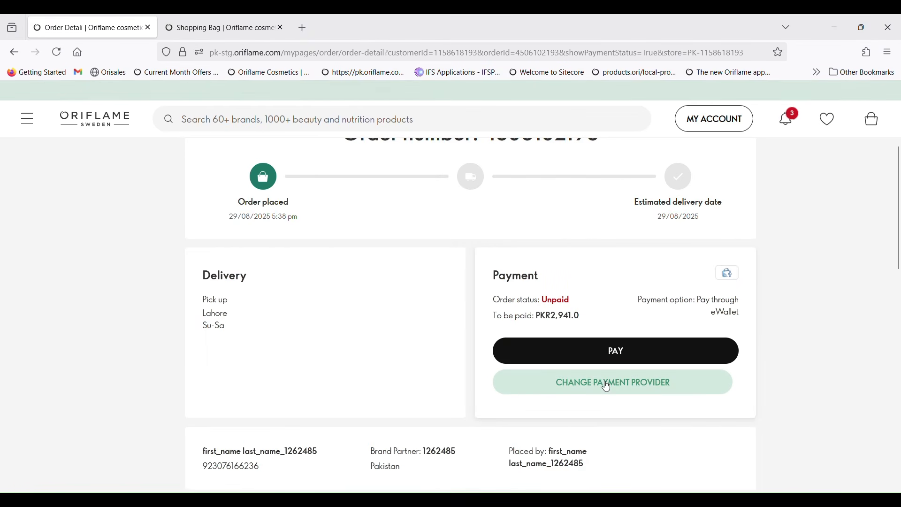
pyautogui.scroll(-10, 607, 386)
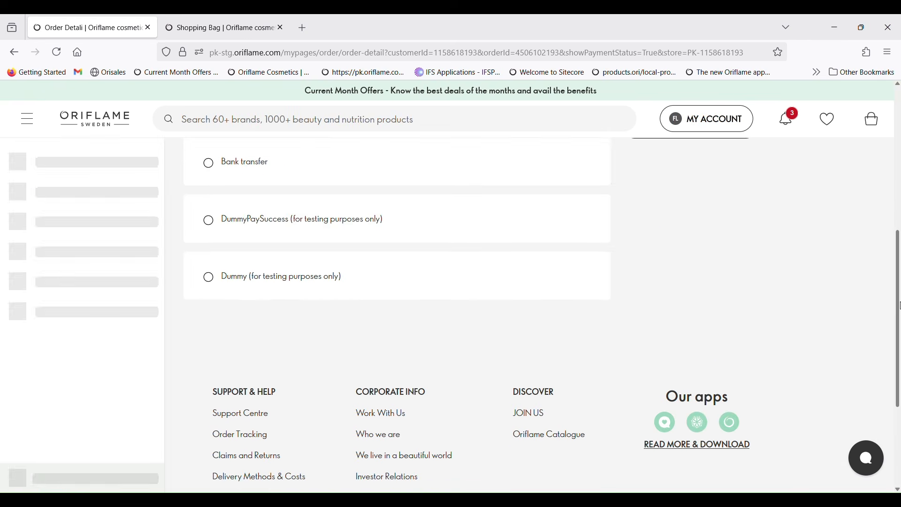
pyautogui.moveTo(899, 271); pyautogui.dragTo(900, 216)
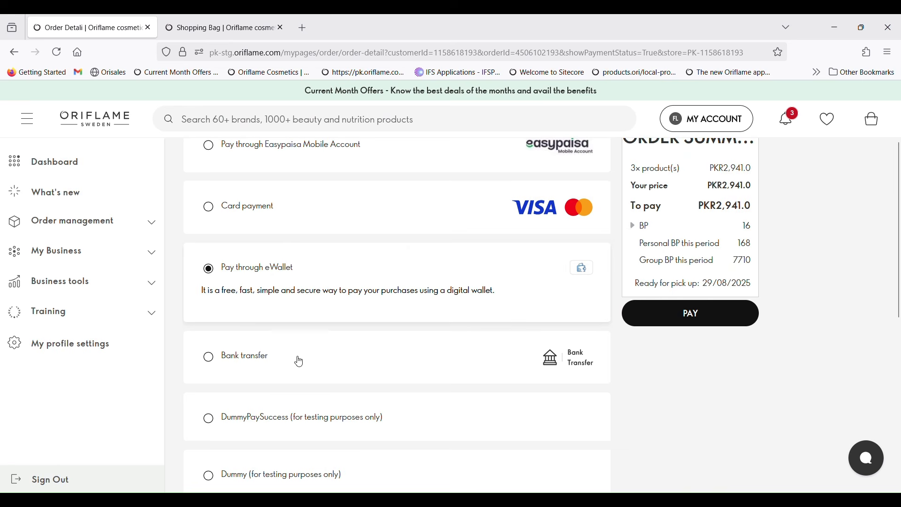
pyautogui.click(210, 359)
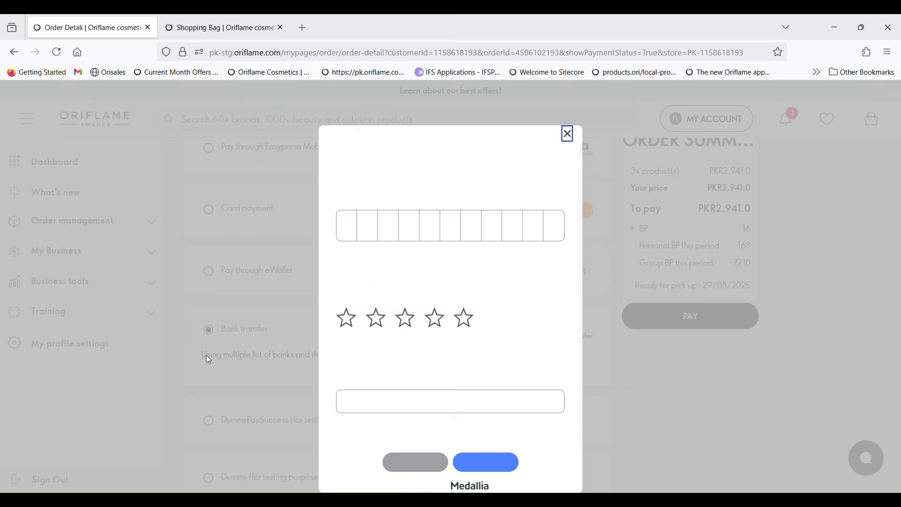
# Step: Proceed to pay the order by bank transfer and select HABIB BANK LIMITED as the bank, leaving the account number and CNIC empty
pyautogui.click(574, 143)
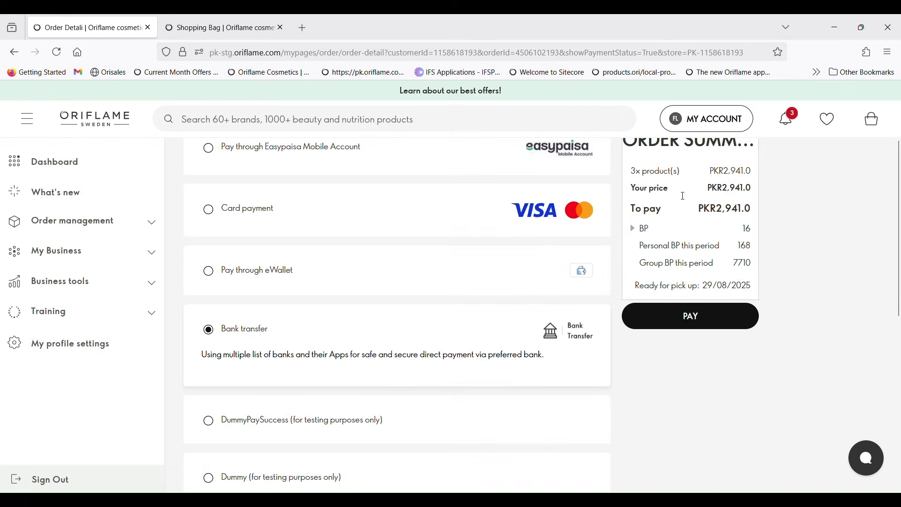
pyautogui.click(713, 321)
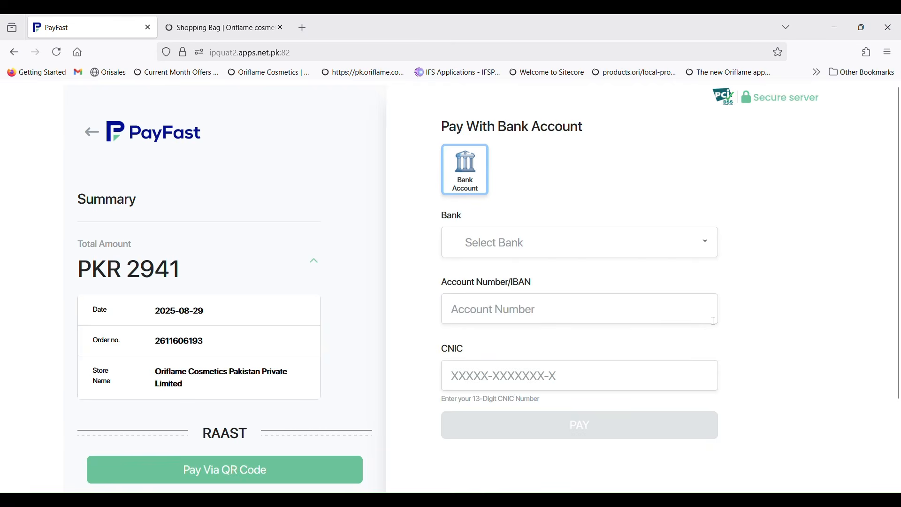
pyautogui.click(685, 244)
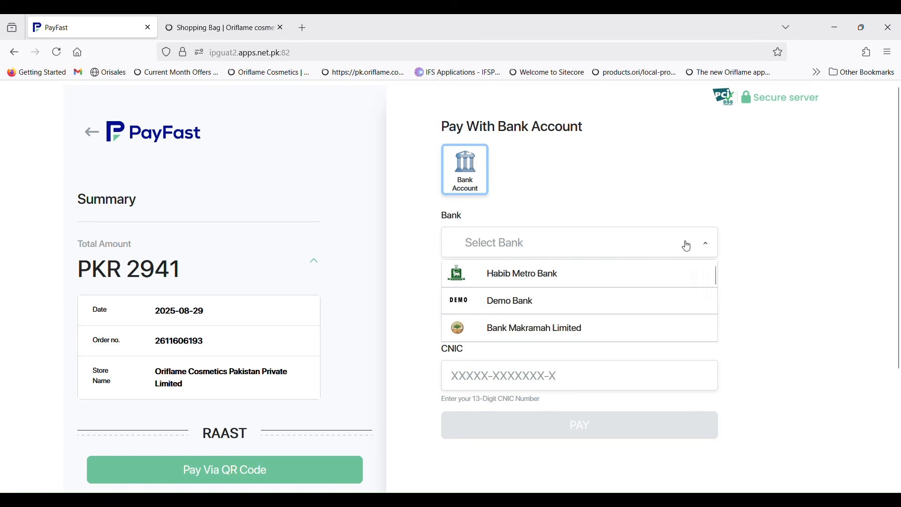
pyautogui.moveTo(716, 280); pyautogui.dragTo(716, 324)
pyautogui.click(566, 300)
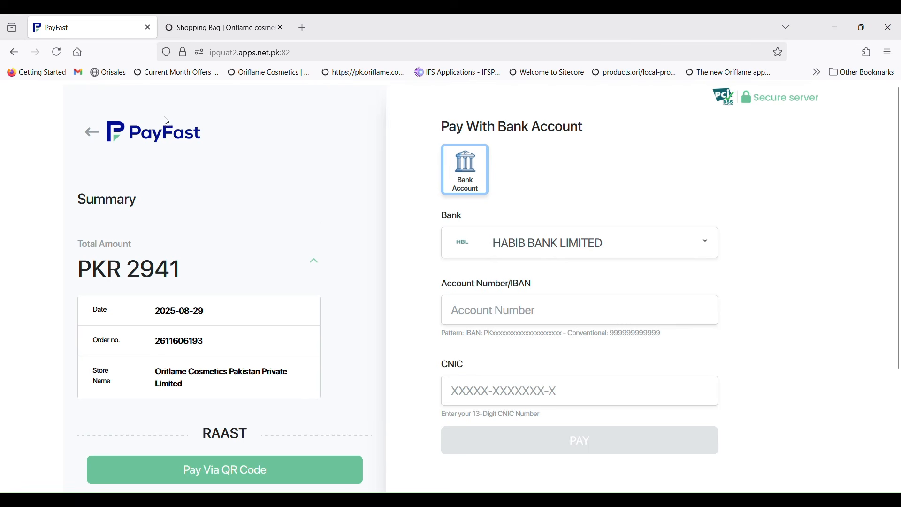
# Step: Open the RAAST QR code payment from the bank account page, cancel that transaction, and review the order's payment details
pyautogui.click(268, 467)
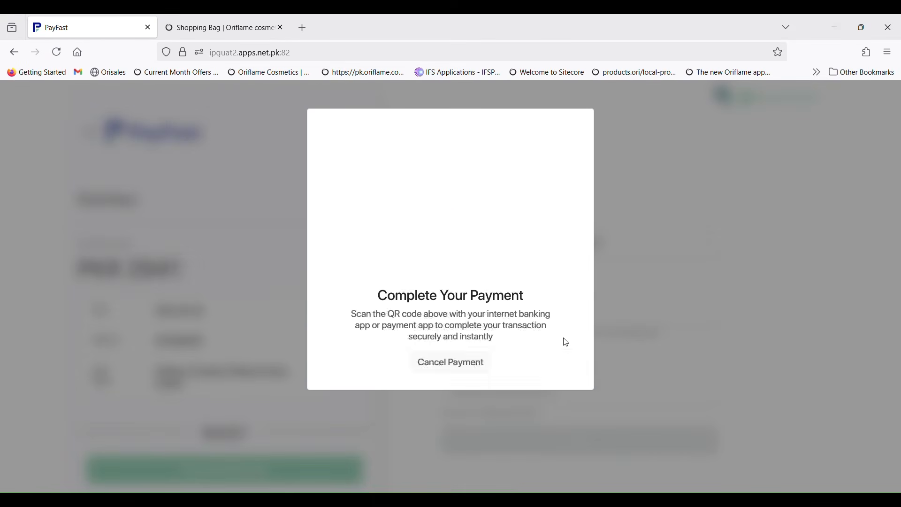
pyautogui.click(471, 362)
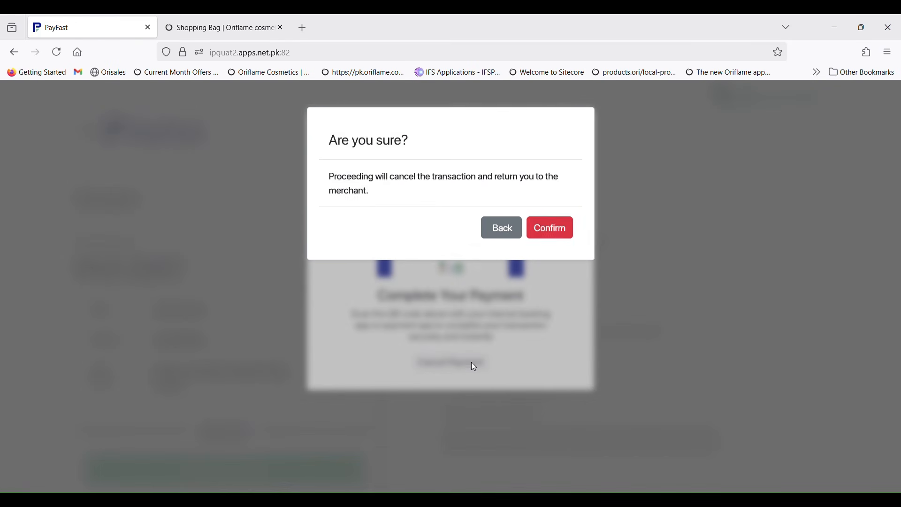
pyautogui.click(561, 238)
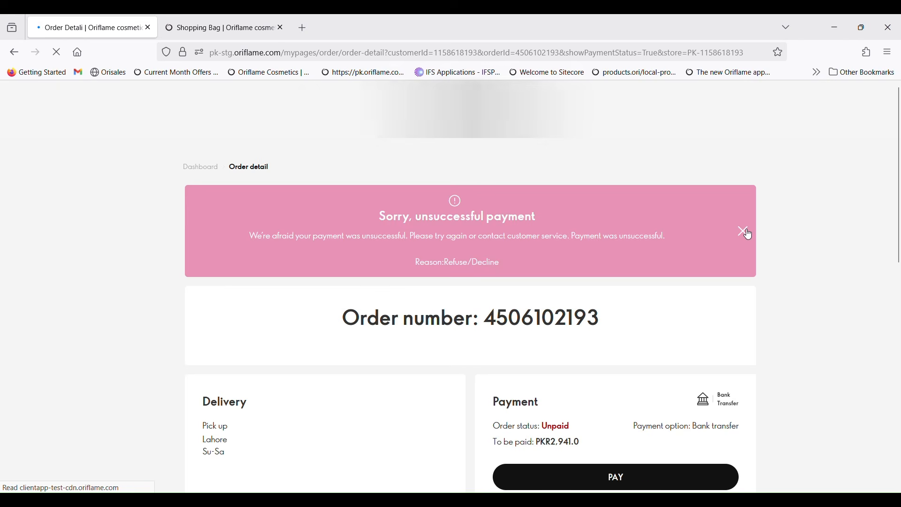
pyautogui.moveTo(900, 180); pyautogui.dragTo(900, 246)
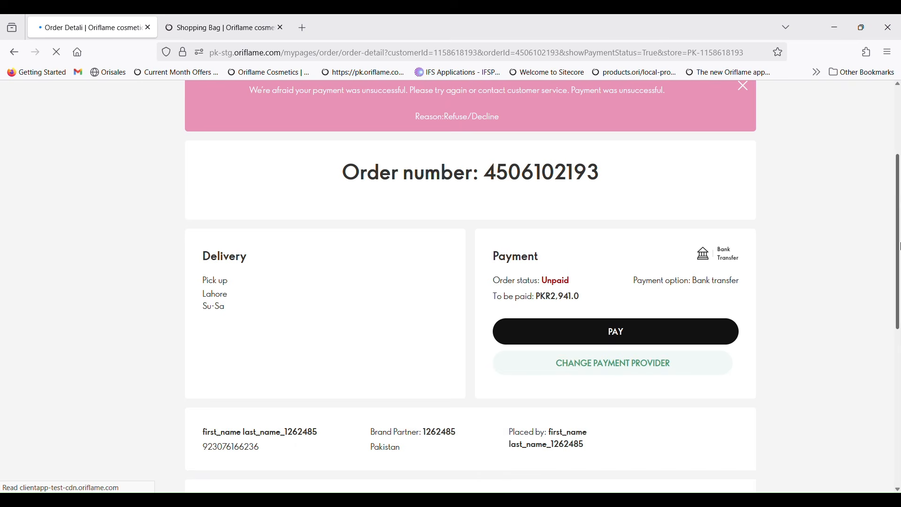